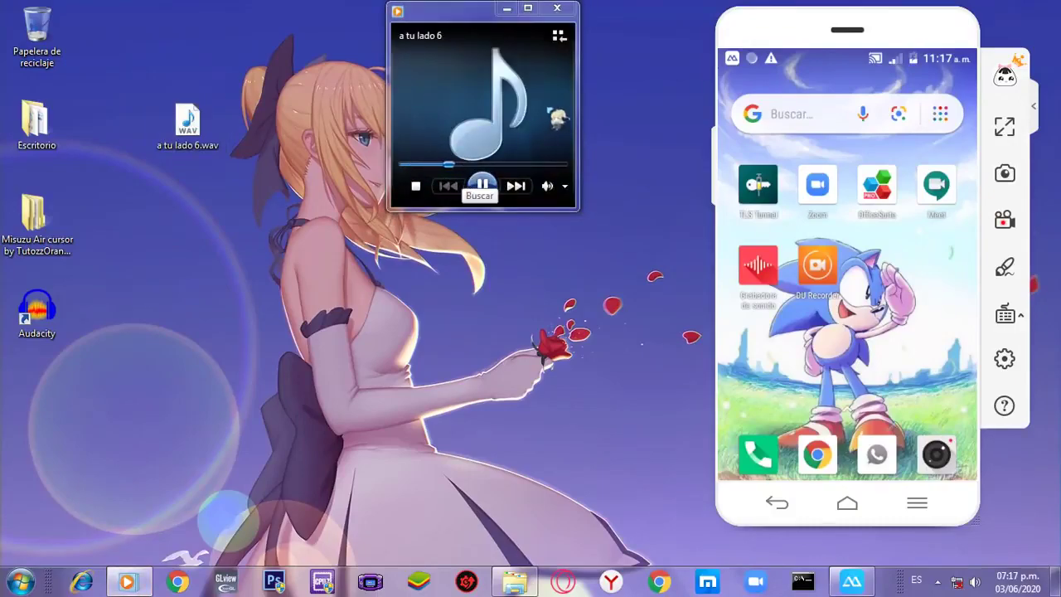
Step: Close the media player, view the voice recording in the mirrored phone's recordings folder, and close the ApowerMirror window
{"action": "left_click", "coordinate": [558, 9]}
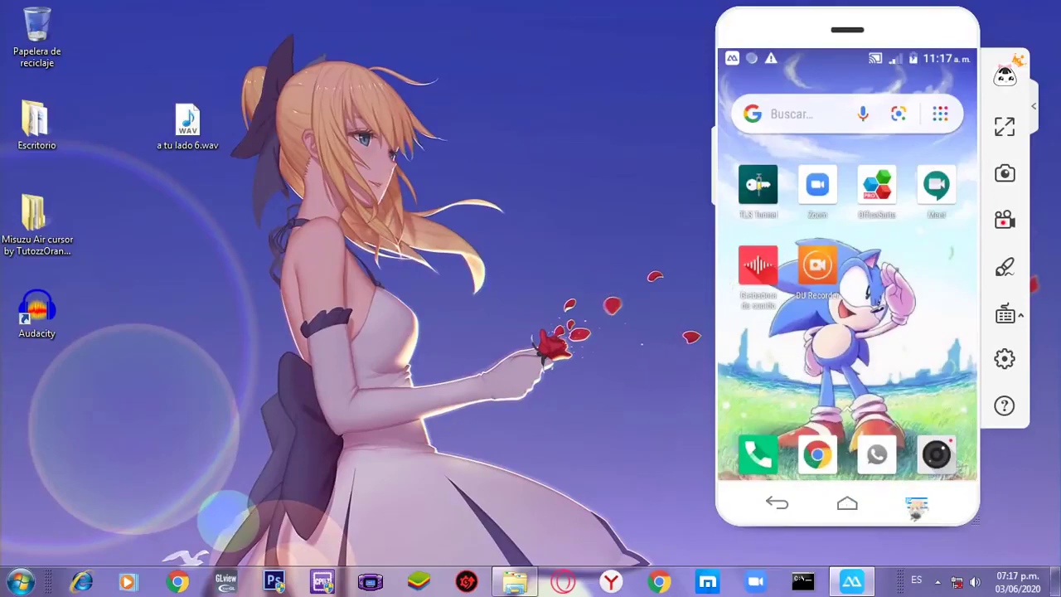
{"action": "left_click", "coordinate": [916, 504]}
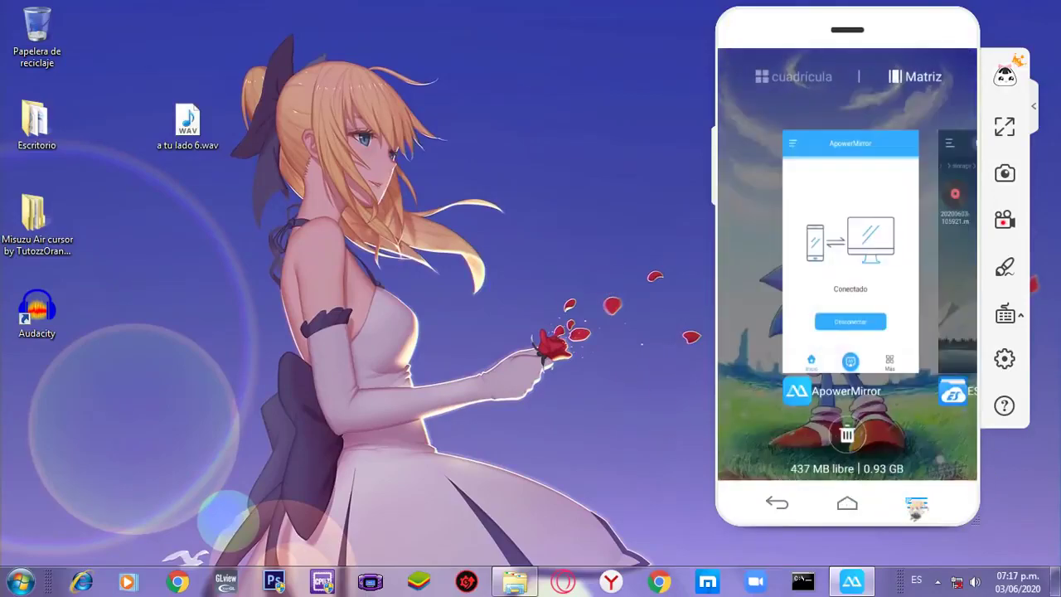
{"action": "left_click", "coordinate": [963, 288]}
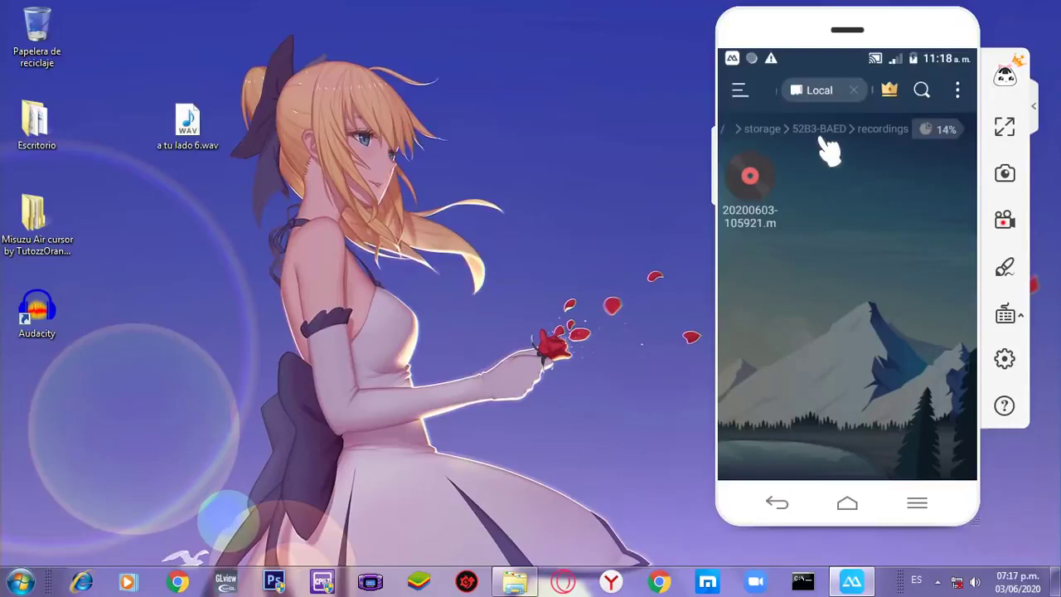
{"action": "left_click_drag", "start_coordinate": [762, 185], "coordinate": [801, 185]}
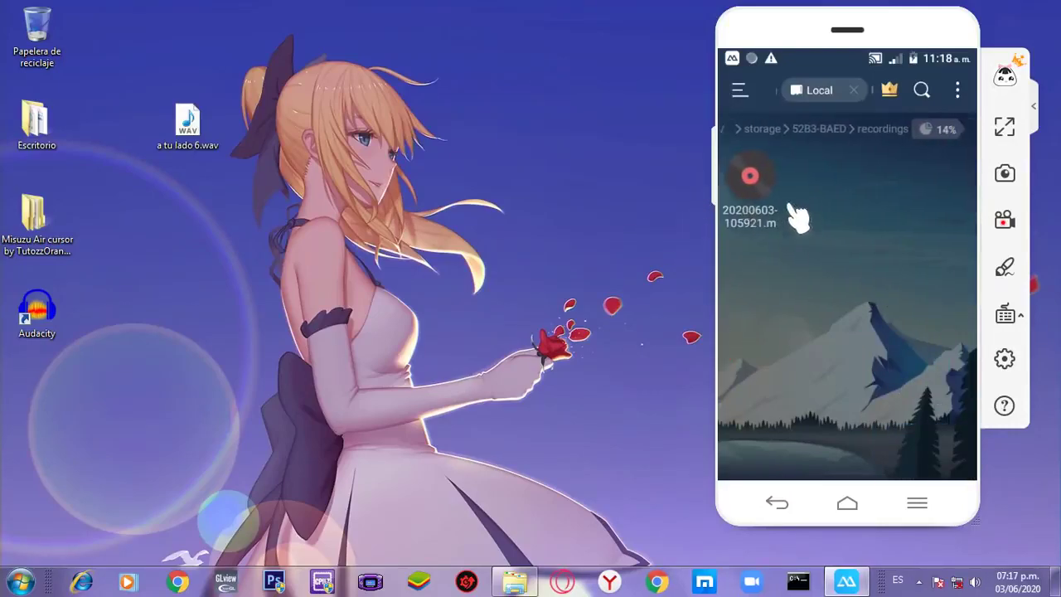
{"action": "mouse_move", "coordinate": [961, 48]}
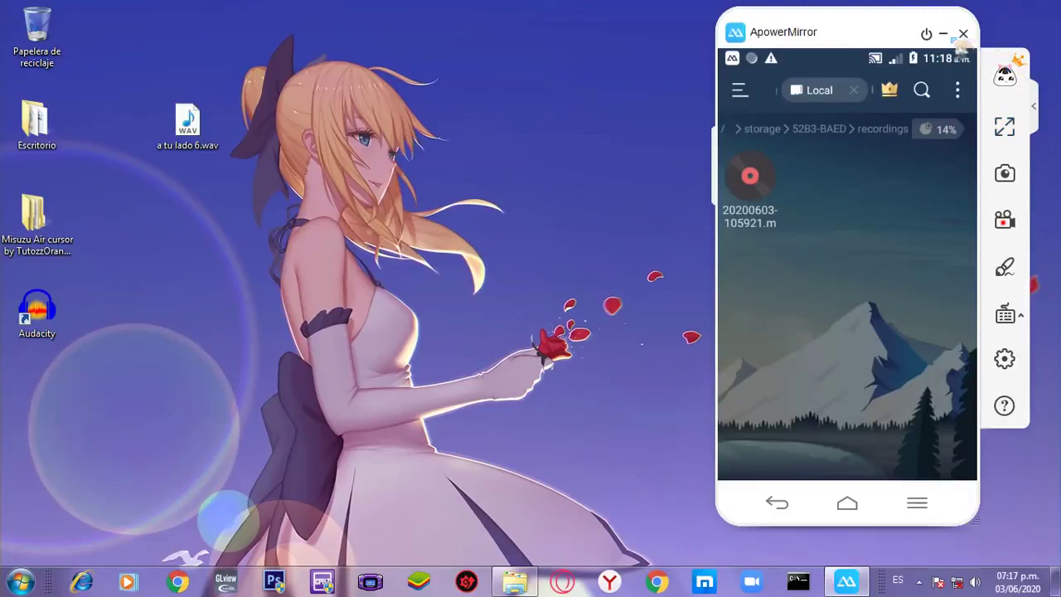
{"action": "left_click", "coordinate": [964, 34]}
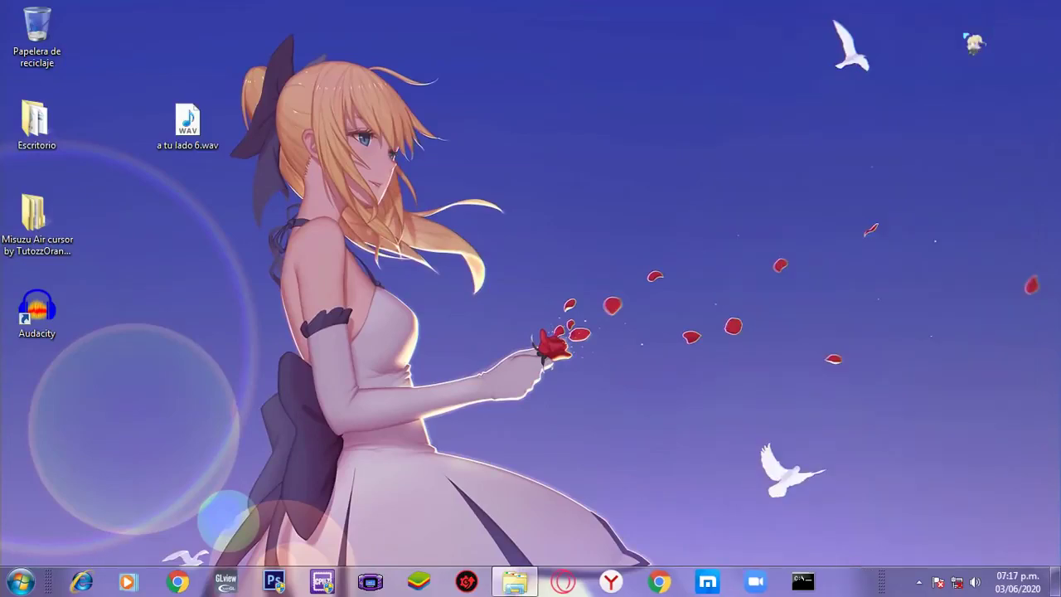
Step: Browse to the recordings folder on the Tarjeta SD storage of the connected Azumi V4 phone in the file explorer
{"action": "left_click", "coordinate": [514, 581]}
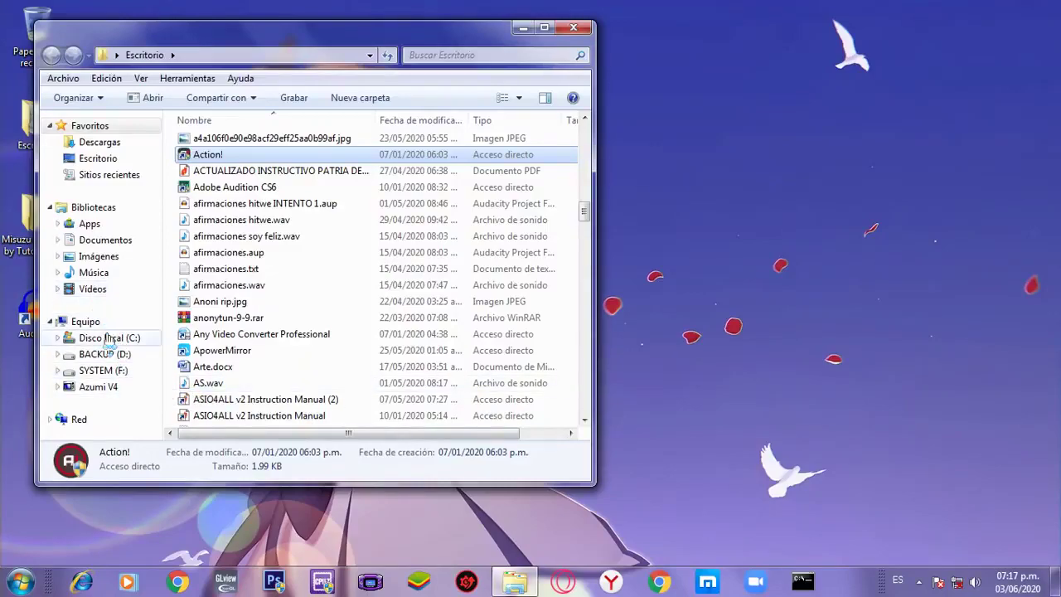
{"action": "left_click", "coordinate": [91, 322]}
{"action": "double_click", "coordinate": [267, 336]}
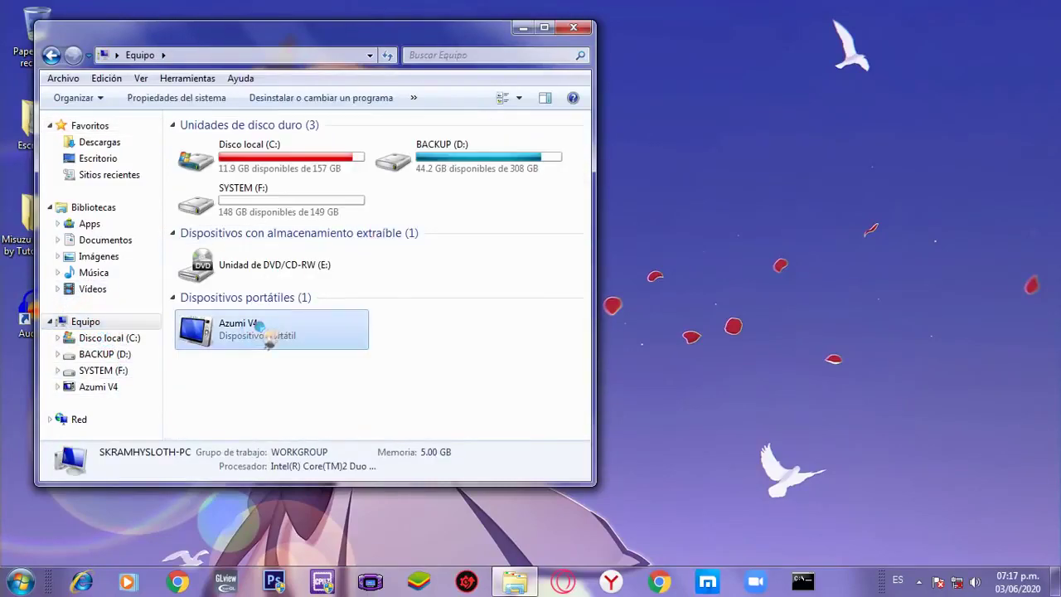
{"action": "left_click", "coordinate": [446, 151]}
{"action": "double_click", "coordinate": [446, 151]}
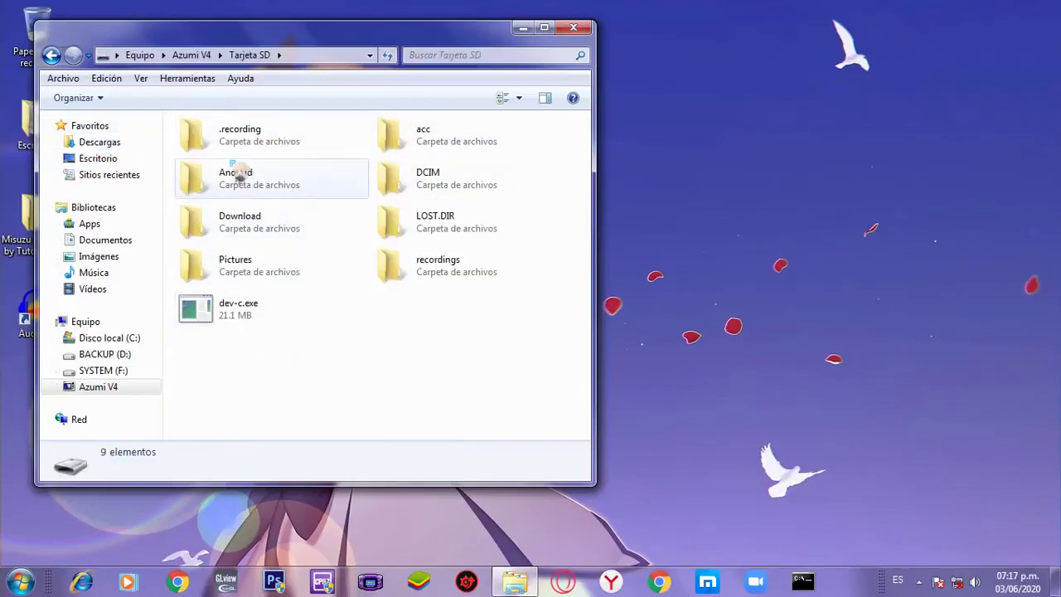
{"action": "double_click", "coordinate": [452, 270]}
Step: Copy 20200603-105921.mp3 from the phone's recordings folder to the desktop and close the explorer window
{"action": "left_click", "coordinate": [248, 137]}
{"action": "right_click", "coordinate": [251, 133]}
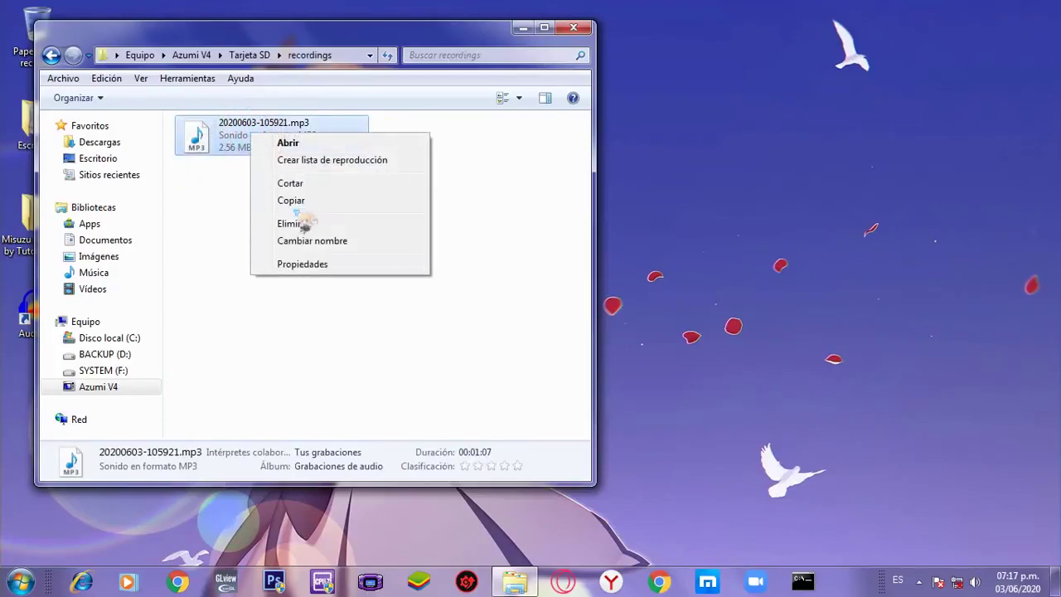
{"action": "left_click", "coordinate": [294, 201]}
{"action": "right_click", "coordinate": [869, 122]}
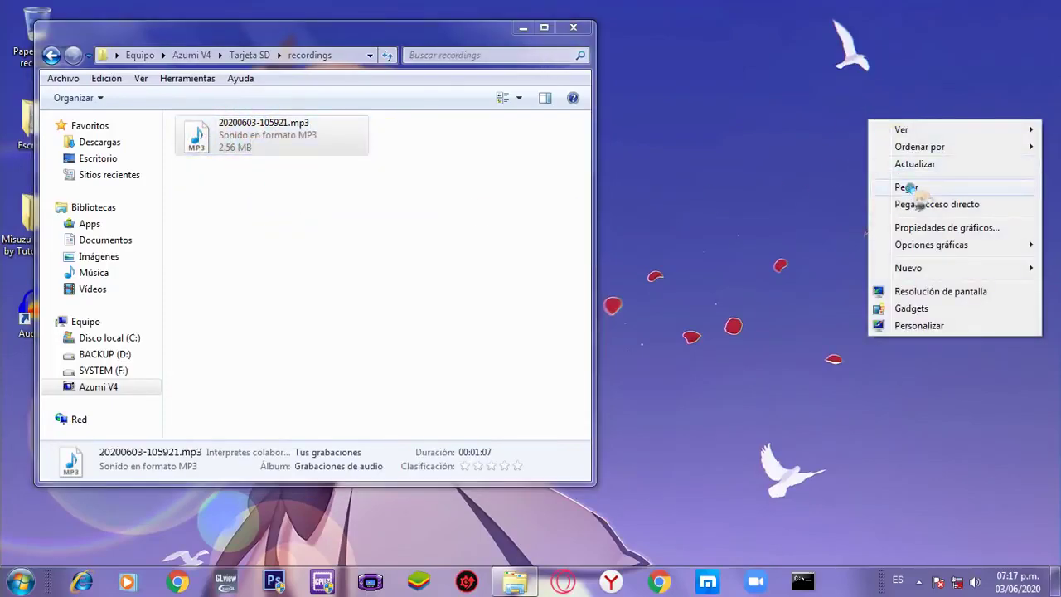
{"action": "left_click", "coordinate": [907, 187]}
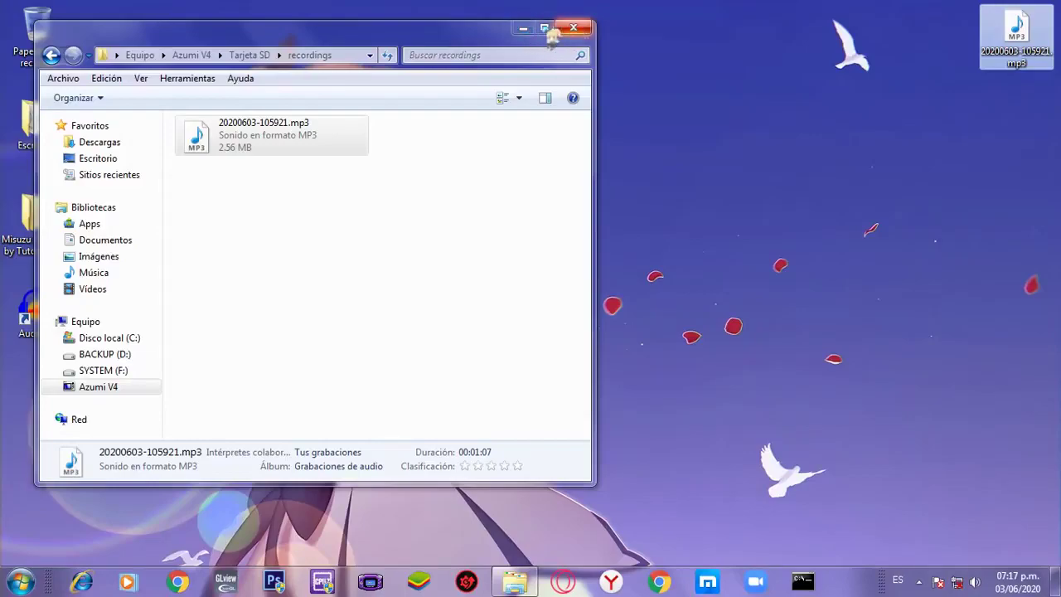
{"action": "left_click", "coordinate": [570, 30]}
Step: Play the copied MP3 recording from the desktop to check it, and close the media player
{"action": "left_click_drag", "start_coordinate": [1014, 48], "coordinate": [485, 234]}
{"action": "double_click", "coordinate": [494, 232]}
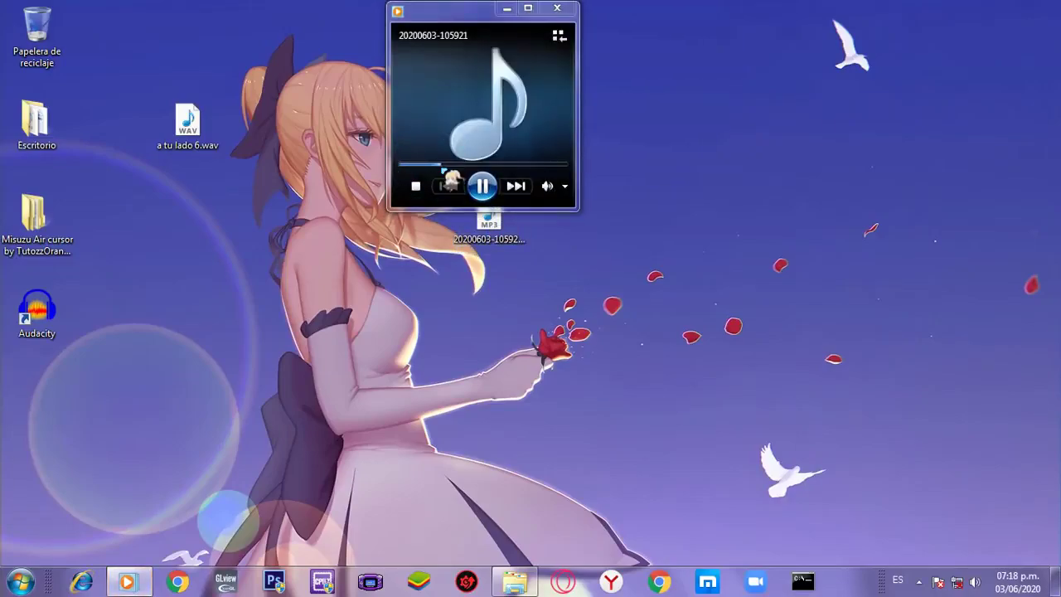
{"action": "left_click", "coordinate": [568, 11]}
Step: Place the MP3 recording below the WAV file on the desktop and rename it voz.mp3
{"action": "left_click_drag", "start_coordinate": [485, 218], "coordinate": [217, 212]}
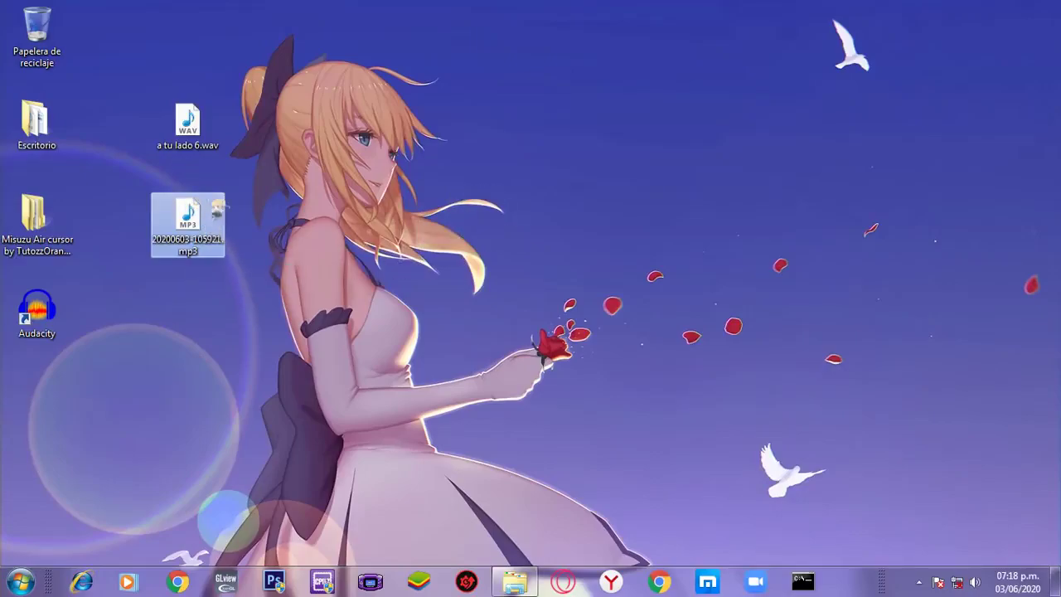
{"action": "left_click", "coordinate": [184, 251]}
{"action": "type", "text": "vo"}
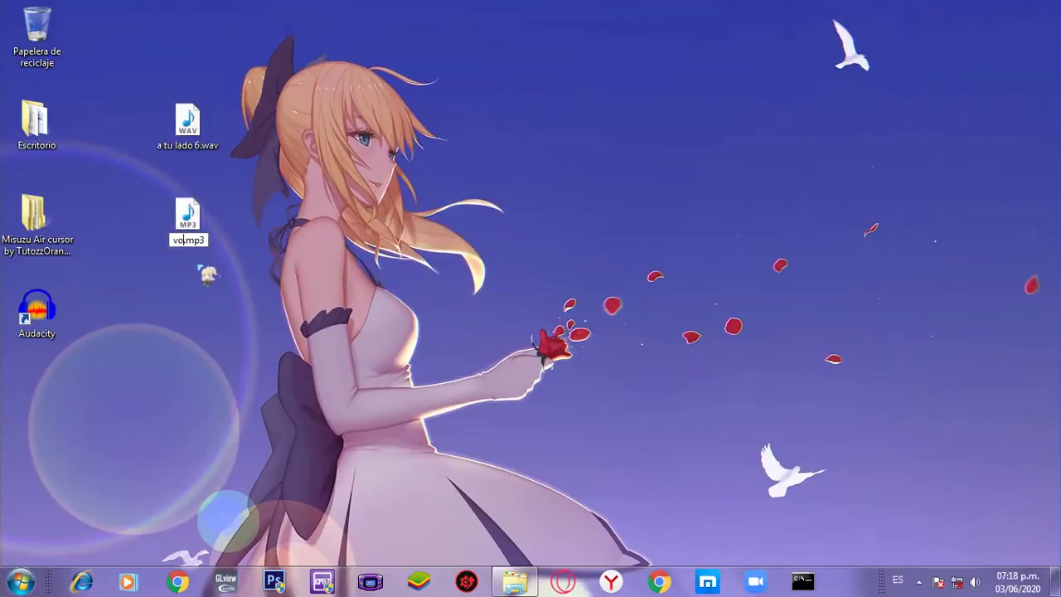
{"action": "type", "text": "z"}
{"action": "key", "text": "Return"}
Step: Rename the desktop file "a tu lado 6.wav" as instrumental.wav
{"action": "left_click", "coordinate": [191, 149]}
{"action": "key", "text": "F2"}
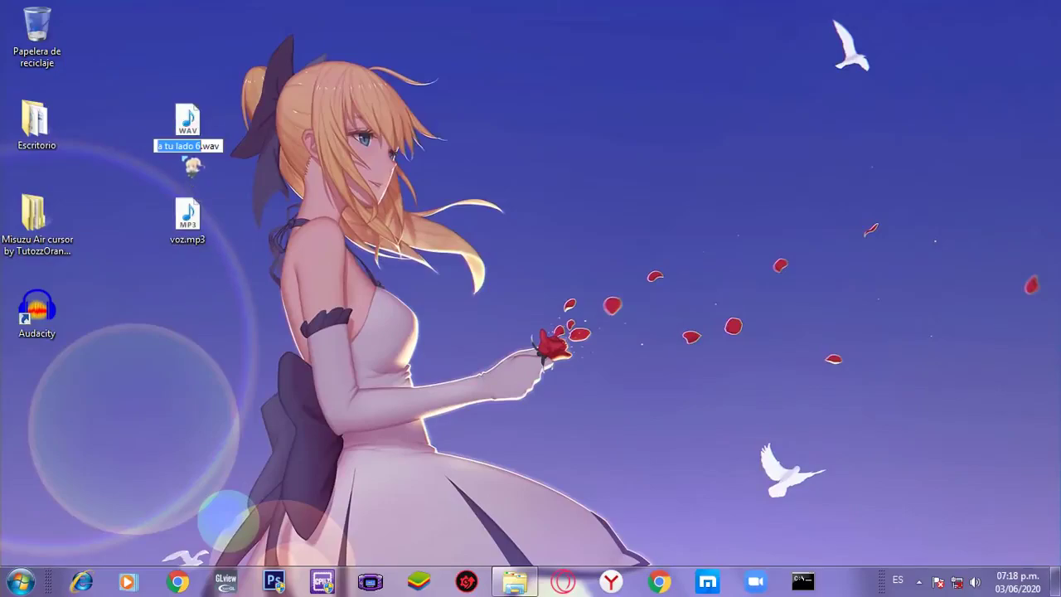
{"action": "type", "text": "instrumental"}
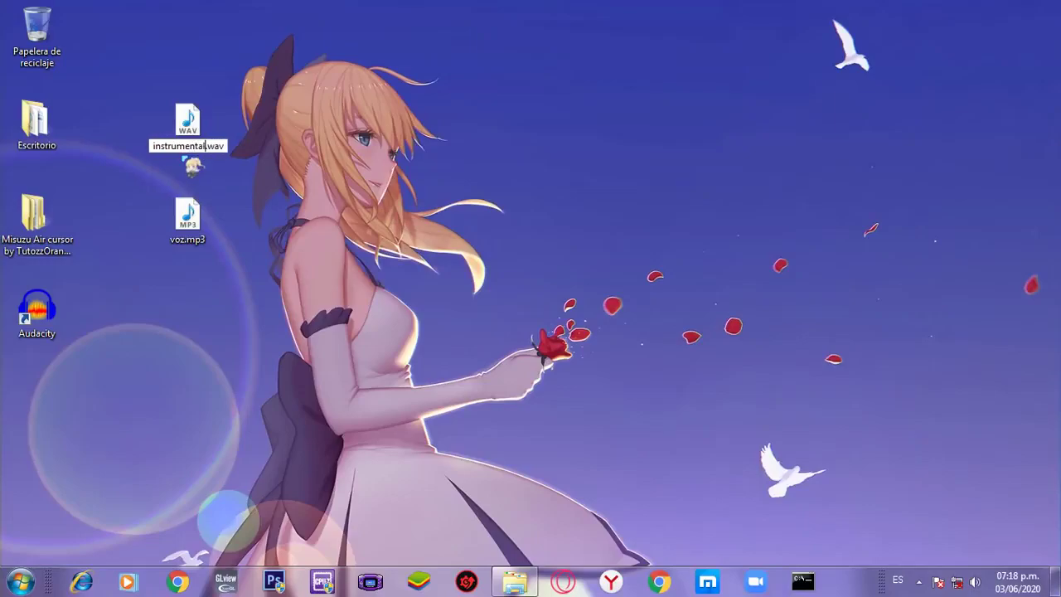
{"action": "key", "text": "Return"}
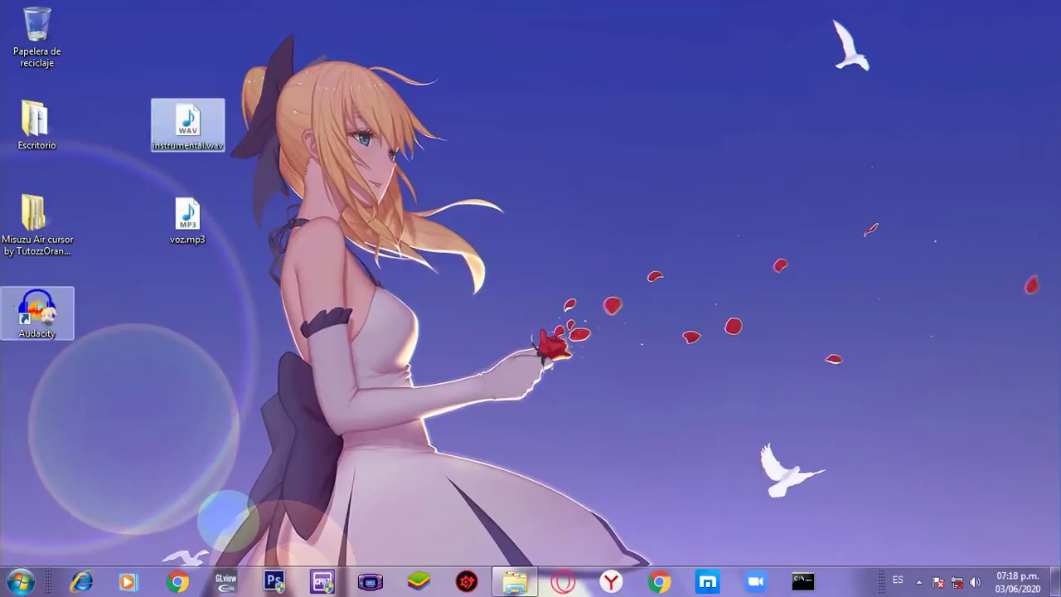
Step: Open Audacity, restore its window to a smaller size and move it aside so the desktop audio files are accessible
{"action": "left_click", "coordinate": [48, 327]}
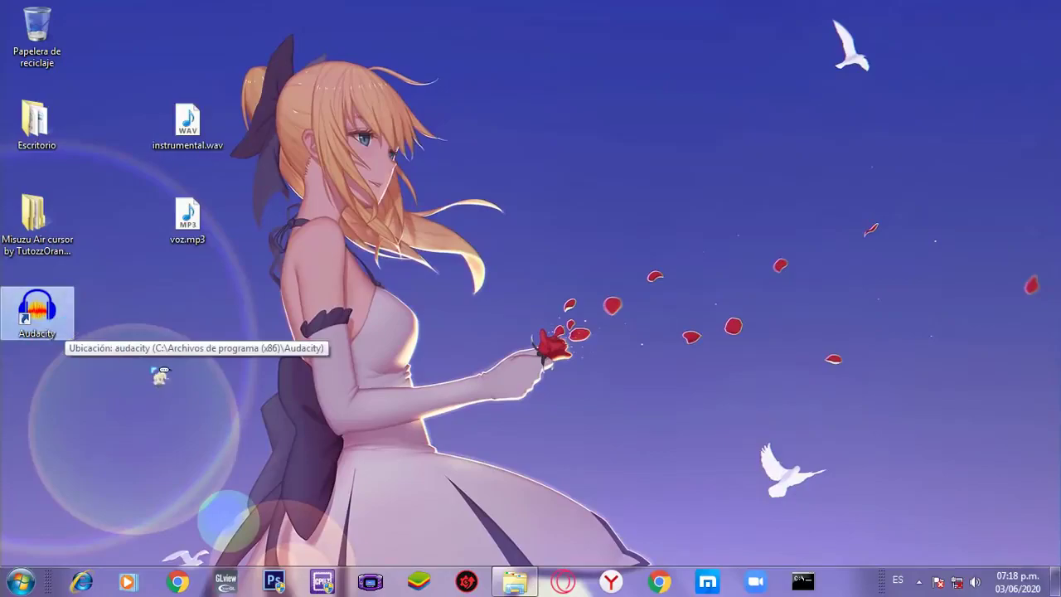
{"action": "key", "text": "Return"}
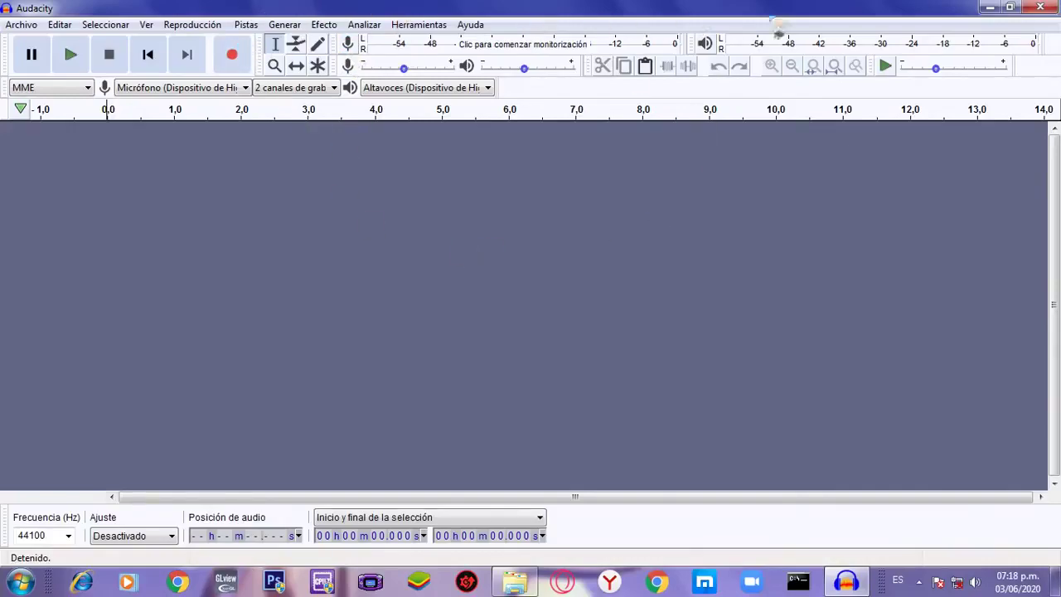
{"action": "left_click", "coordinate": [1011, 8]}
{"action": "left_click_drag", "start_coordinate": [439, 17], "coordinate": [732, 27]}
Step: Import instrumental.wav and voz.mp3 from the desktop into the Audacity project as two separate tracks
{"action": "left_click_drag", "start_coordinate": [189, 124], "coordinate": [349, 177]}
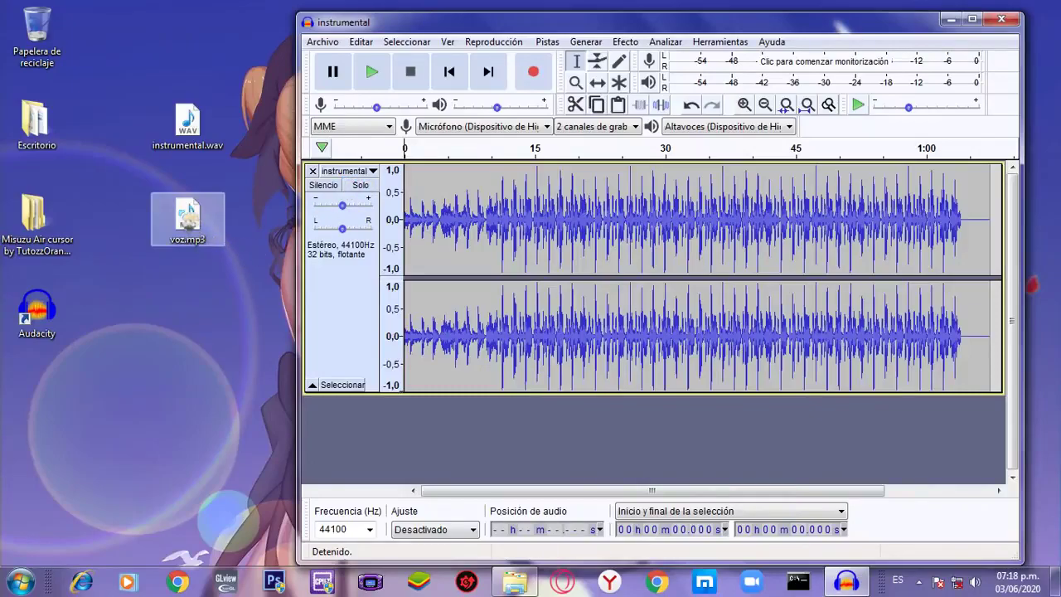
{"action": "left_click_drag", "start_coordinate": [189, 223], "coordinate": [384, 425]}
{"action": "scroll", "coordinate": [589, 304], "scroll_direction": "down", "scroll_amount": 1}
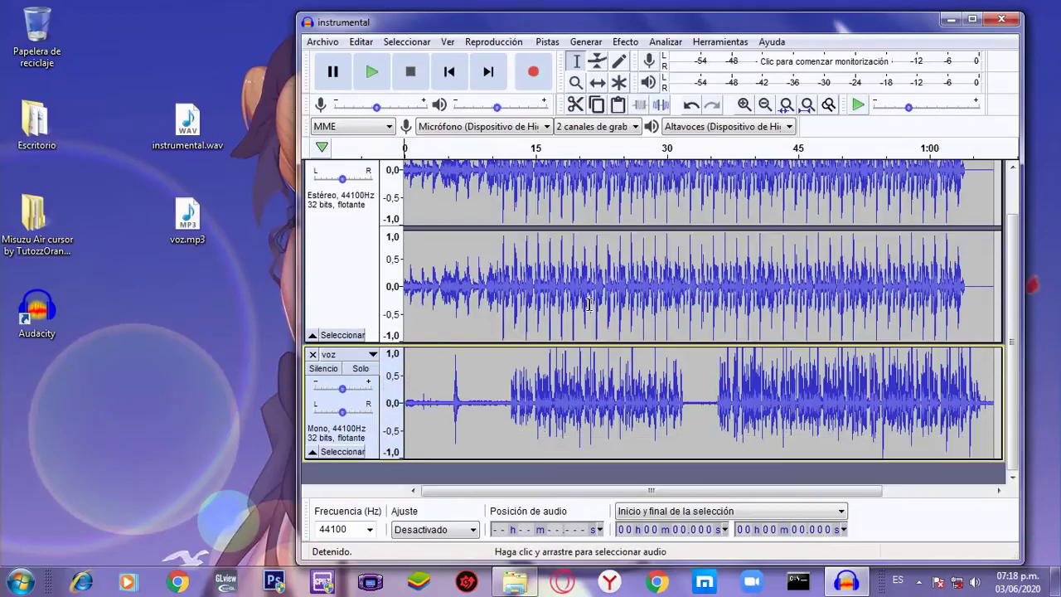
{"action": "scroll", "coordinate": [422, 315], "scroll_direction": "up", "scroll_amount": 1}
{"action": "scroll", "coordinate": [422, 313], "scroll_direction": "down", "scroll_amount": 1}
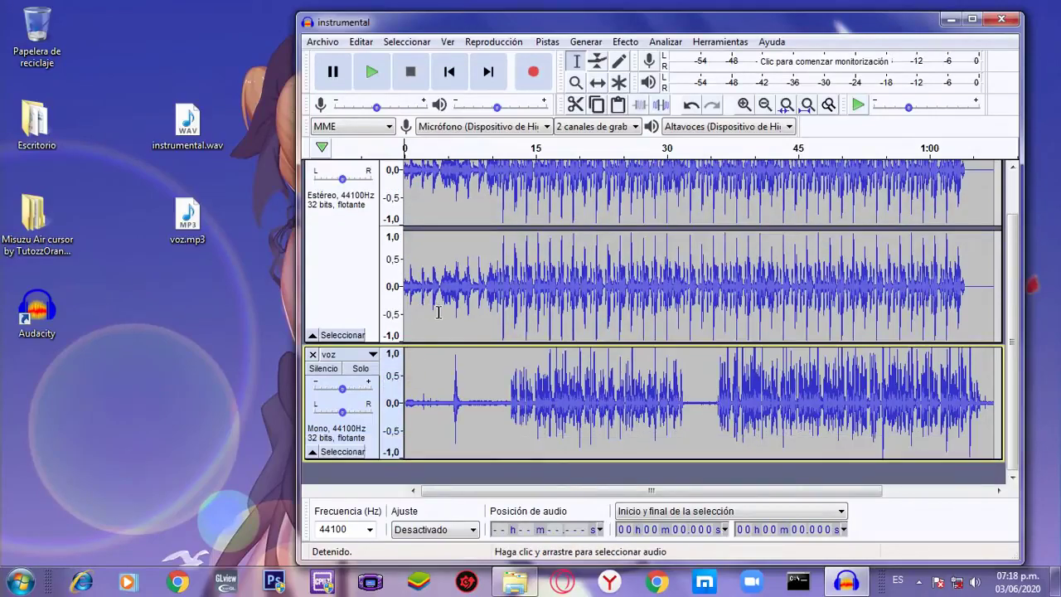
Step: Play the instrumental and voz tracks together from the start twice to check the mix, and stop playback
{"action": "left_click", "coordinate": [372, 72]}
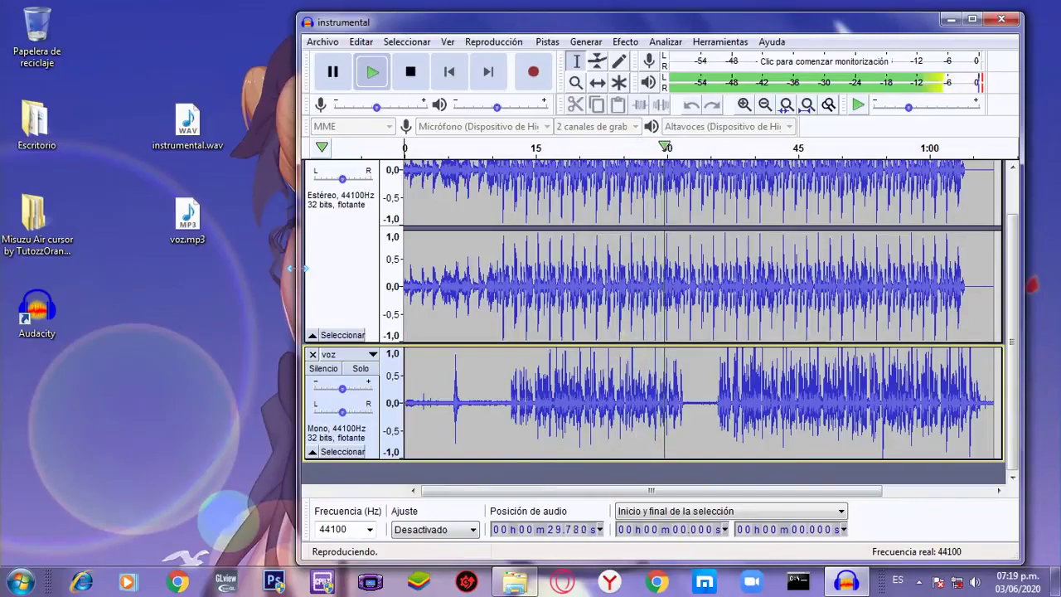
{"action": "left_click", "coordinate": [412, 72]}
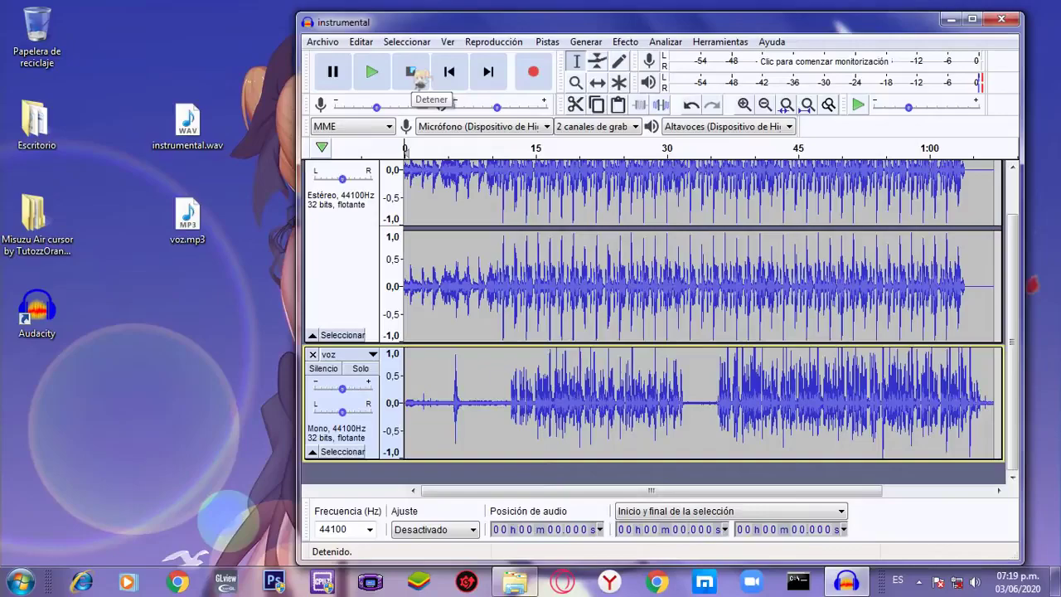
{"action": "left_click", "coordinate": [384, 78]}
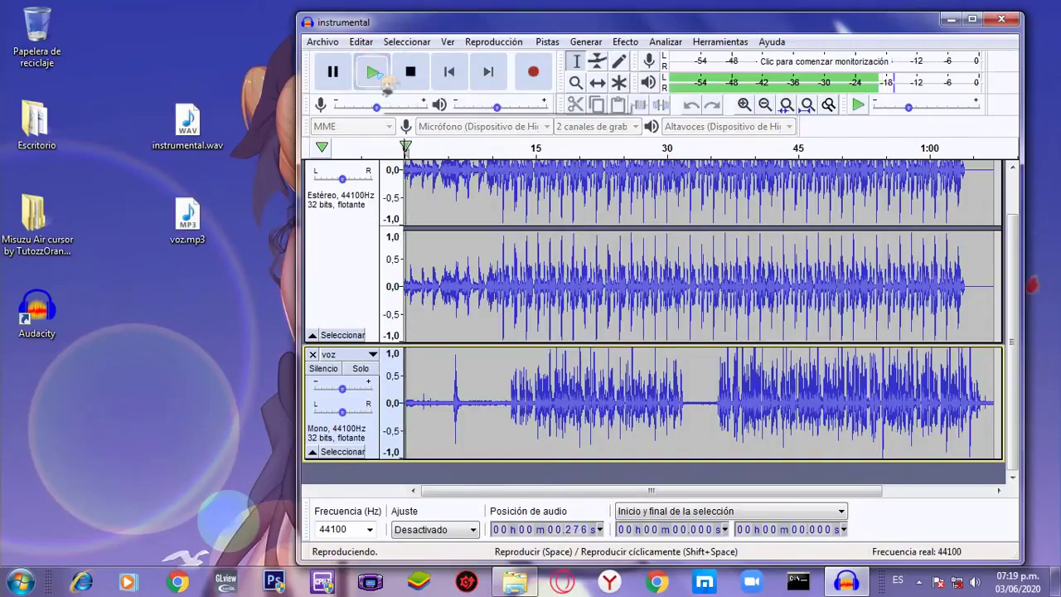
{"action": "left_click", "coordinate": [411, 73]}
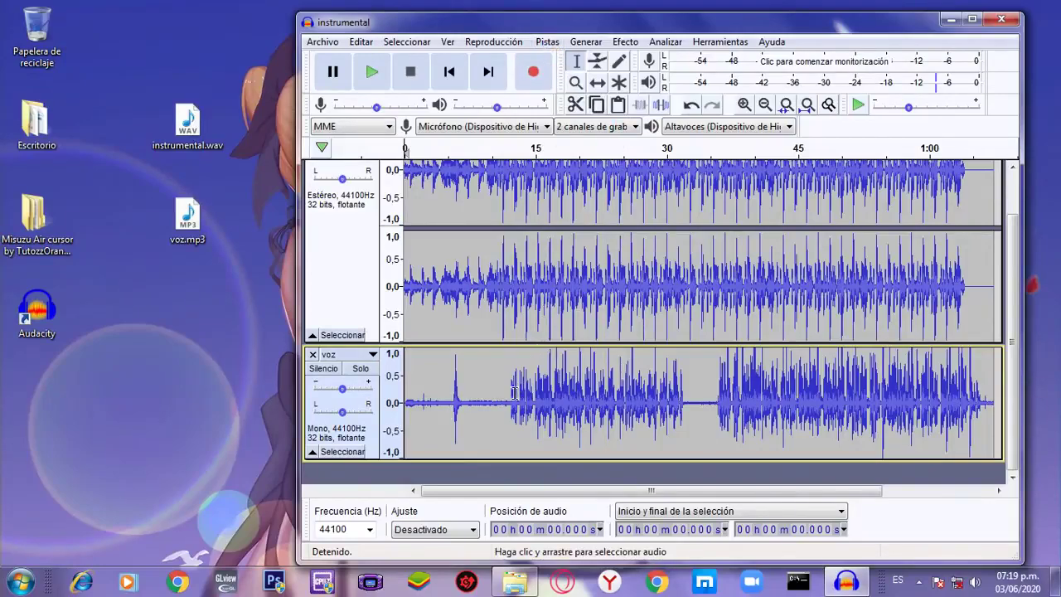
Step: Get a noise profile from the quiet part of the voz track between about 6.6 and 12.1 seconds using Noise Reduction
{"action": "left_click_drag", "start_coordinate": [510, 402], "coordinate": [464, 401]}
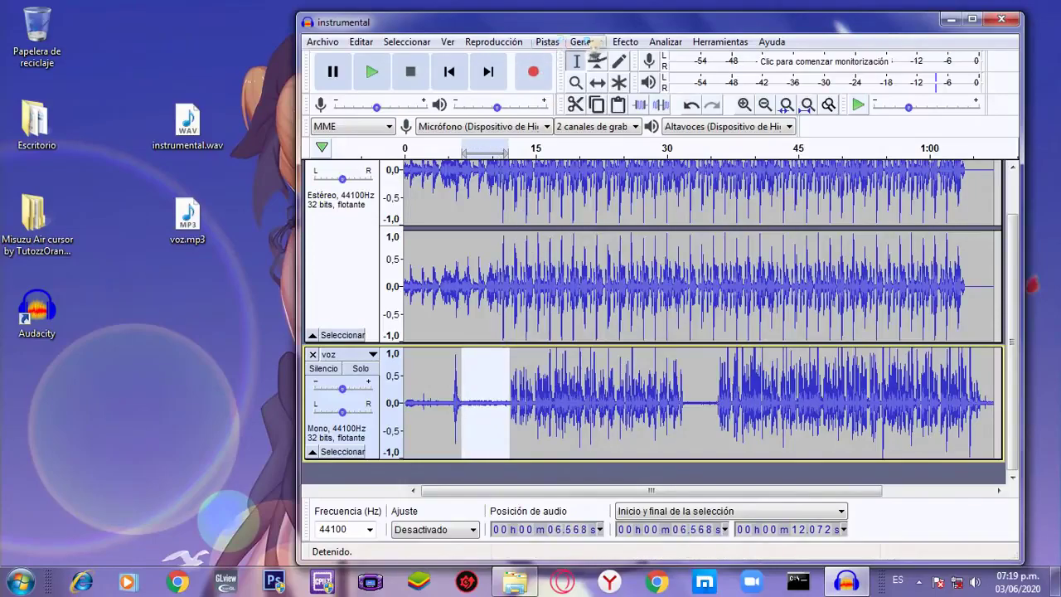
{"action": "left_click", "coordinate": [640, 48]}
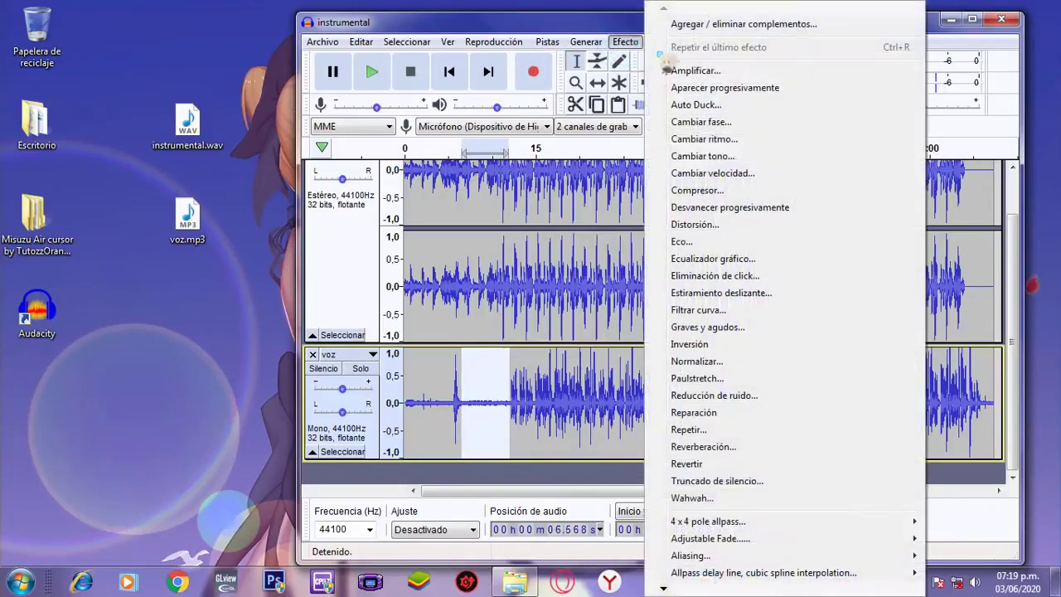
{"action": "left_click", "coordinate": [751, 396]}
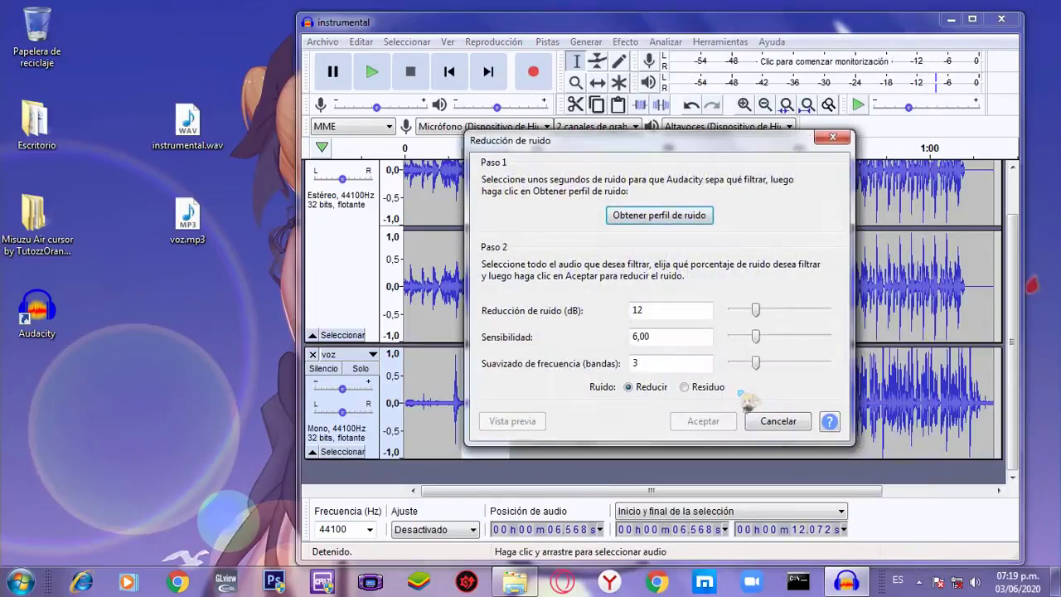
{"action": "left_click", "coordinate": [682, 221]}
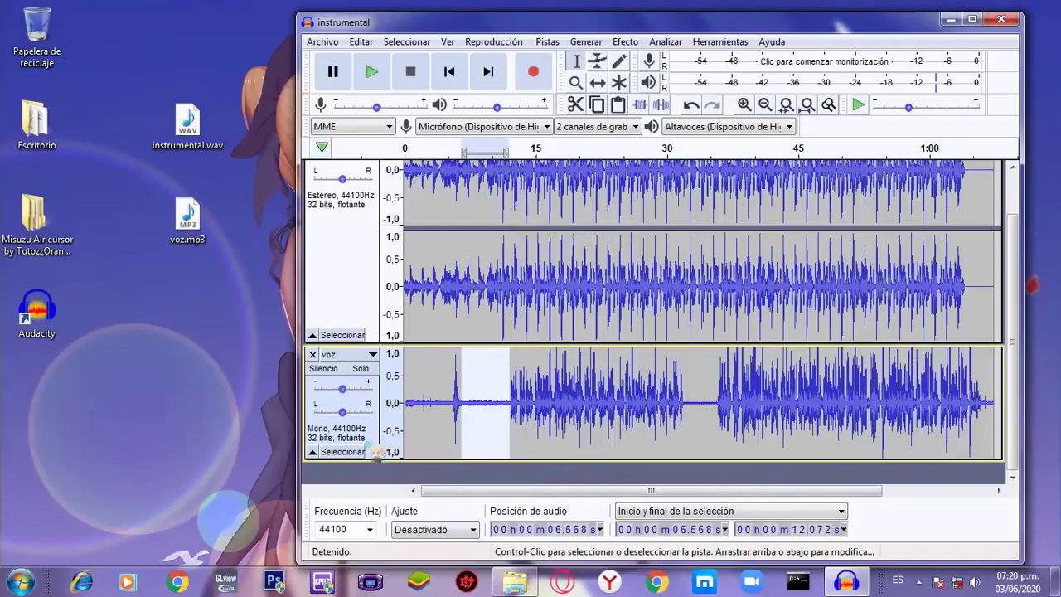
Step: Apply the Noise Reduction effect to the entire voz track
{"action": "left_click", "coordinate": [363, 452]}
{"action": "left_click", "coordinate": [626, 41]}
{"action": "left_click", "coordinate": [724, 48]}
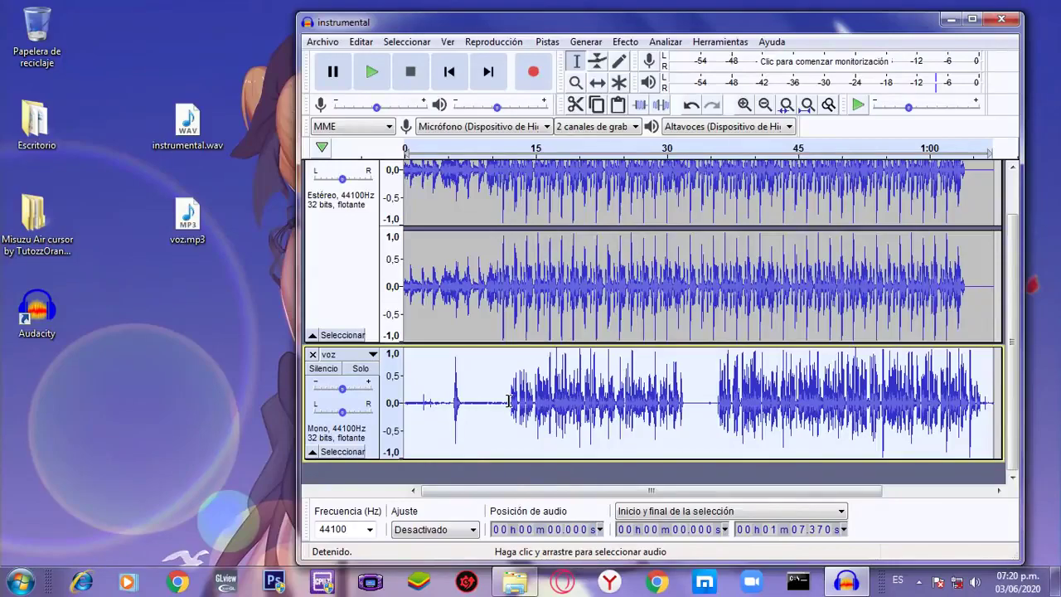
Step: Get a new noise profile from the quiet part of the voz track between about 6.3 and 12.2 seconds using Noise Reduction
{"action": "left_click_drag", "start_coordinate": [510, 402], "coordinate": [459, 404]}
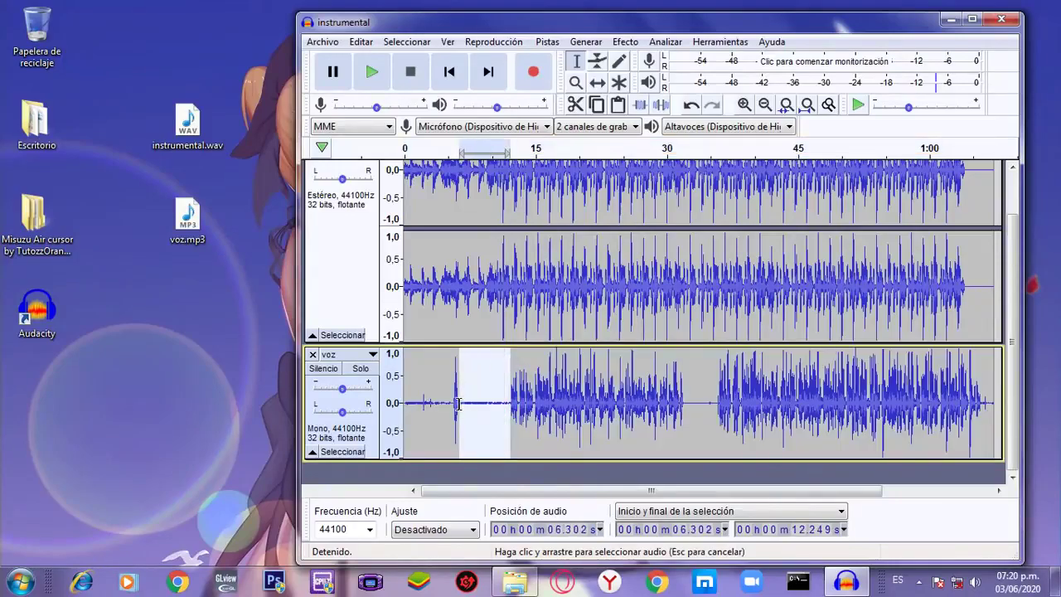
{"action": "left_click", "coordinate": [625, 41]}
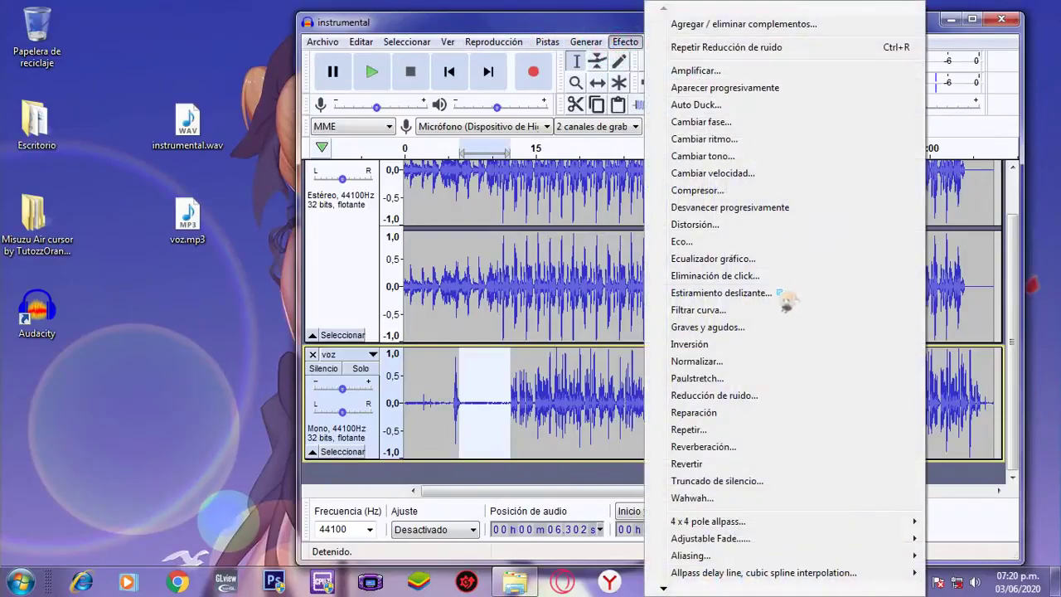
{"action": "left_click", "coordinate": [736, 396]}
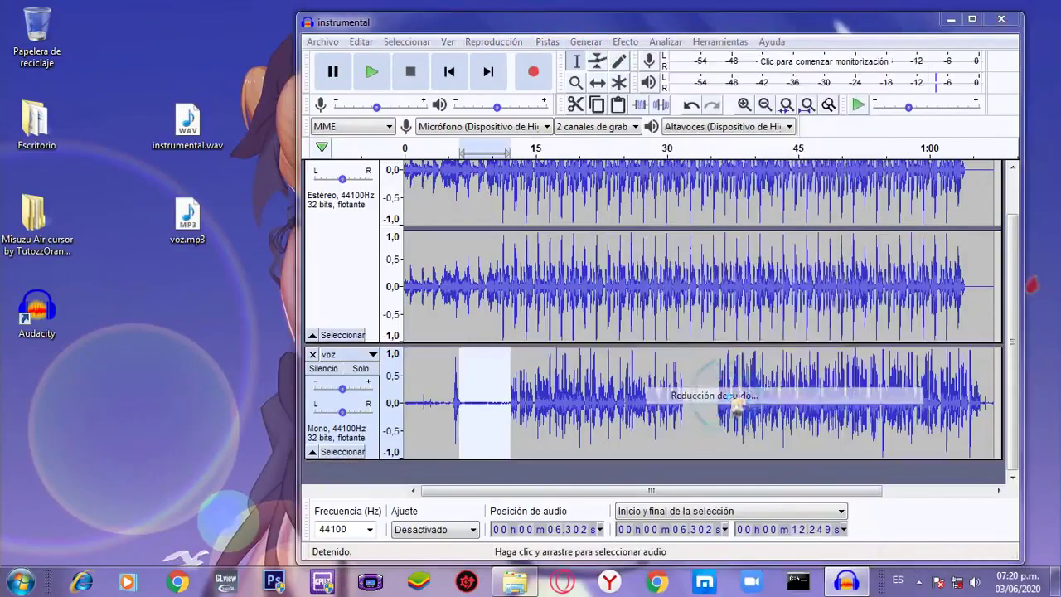
{"action": "left_click", "coordinate": [630, 221]}
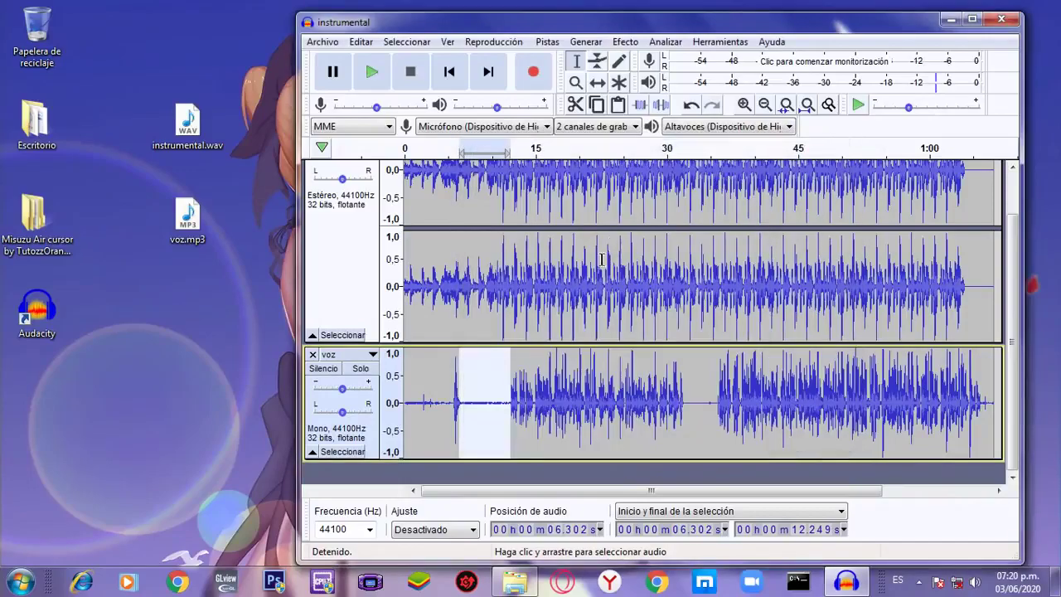
Step: Apply Noise Reduction a second time to the whole voz track with 12 dB reduction, sensitivity 6,00 and 3 frequency smoothing bands
{"action": "left_click", "coordinate": [342, 451]}
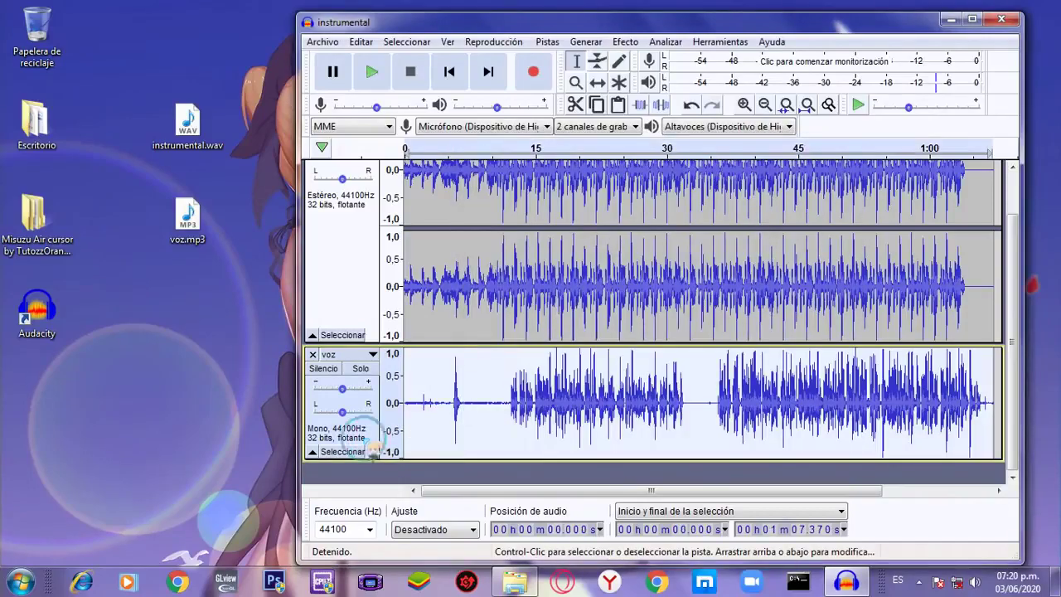
{"action": "left_click", "coordinate": [629, 42]}
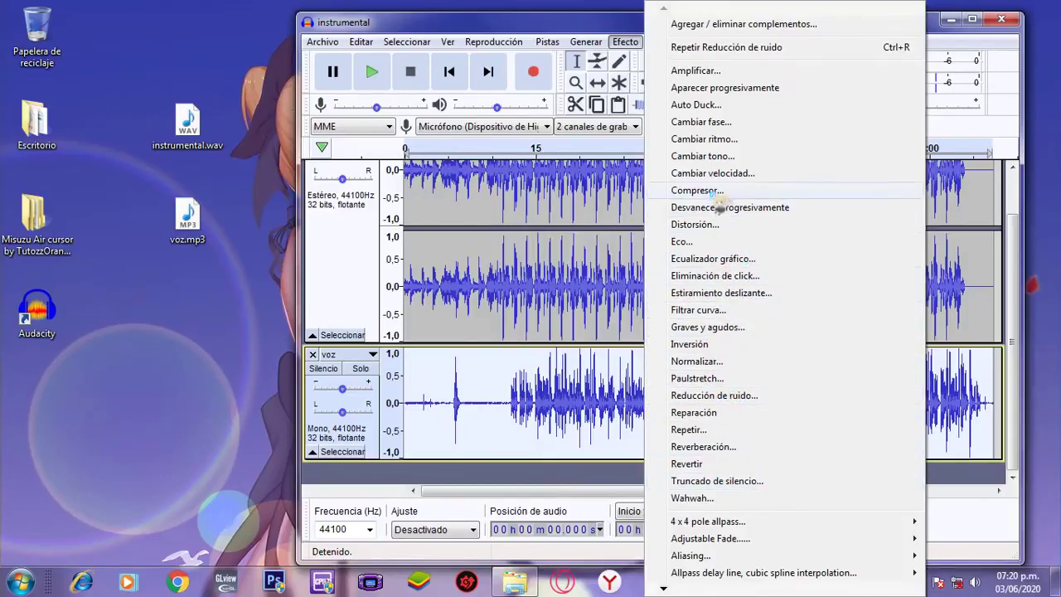
{"action": "left_click", "coordinate": [729, 396]}
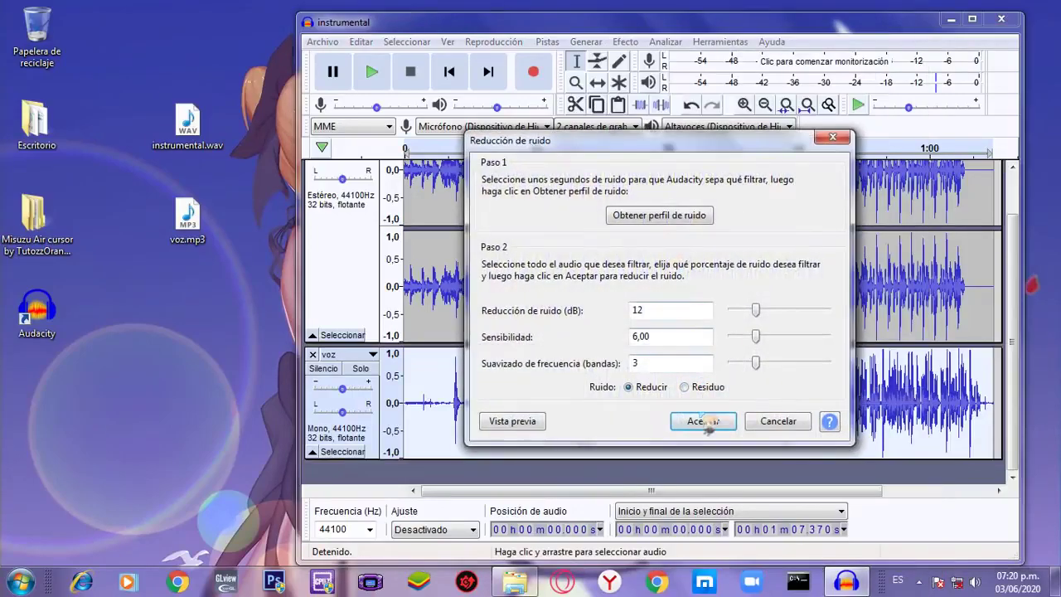
{"action": "left_click", "coordinate": [703, 421]}
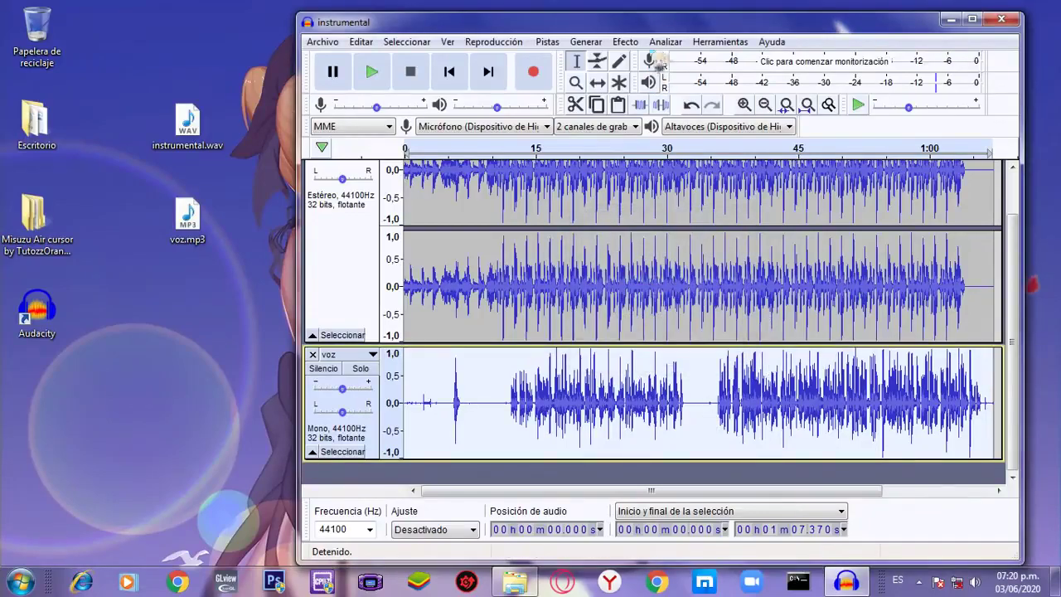
Step: Play both tracks from the start to check the cleaned voice against the instrumental, and stop playback
{"action": "left_click", "coordinate": [372, 73]}
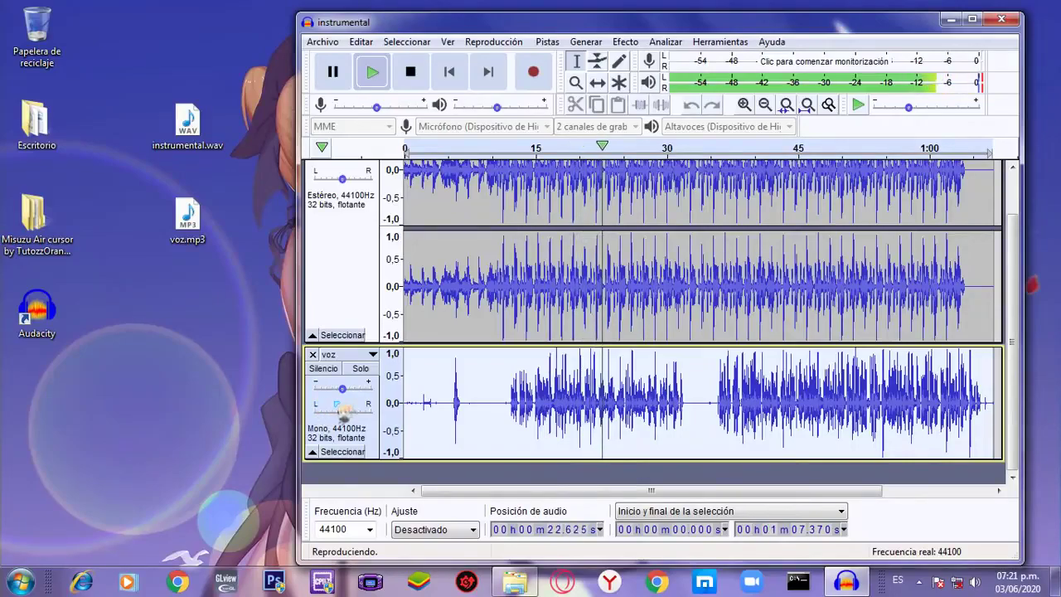
{"action": "left_click_drag", "start_coordinate": [561, 29], "coordinate": [459, 25]}
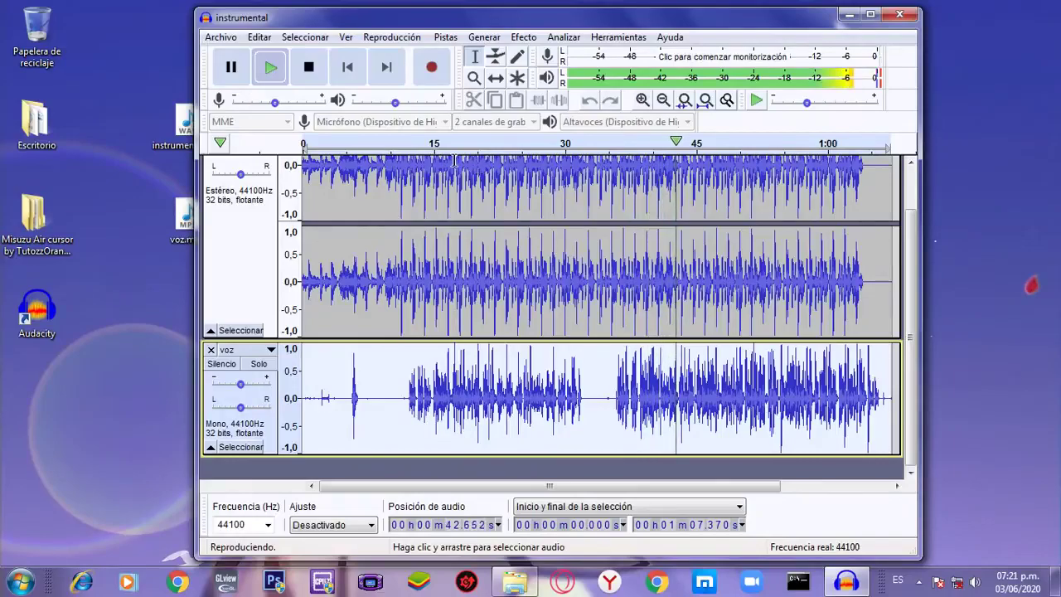
{"action": "left_click", "coordinate": [308, 68]}
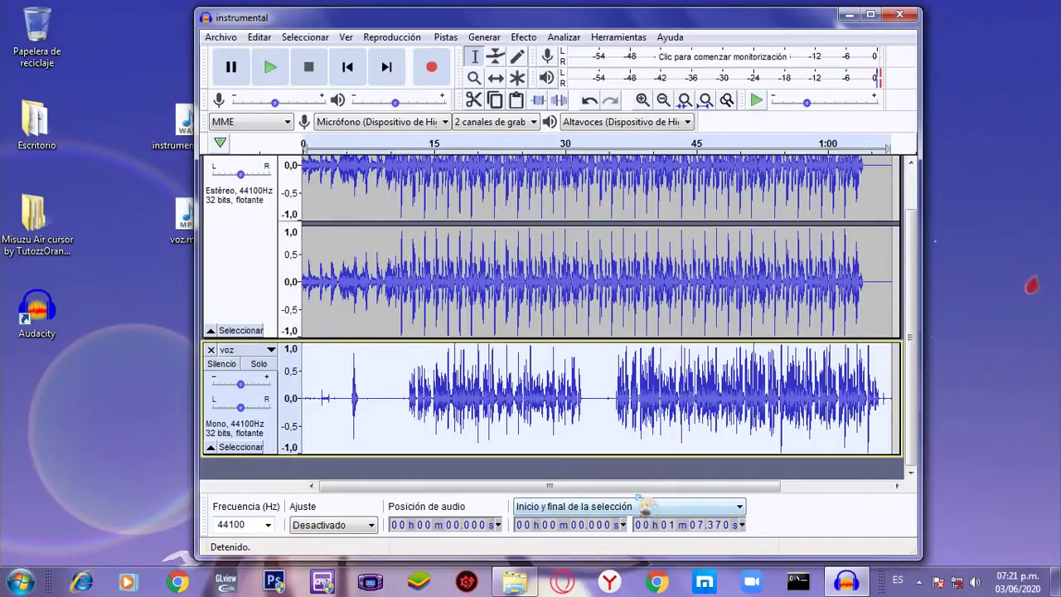
{"action": "left_click", "coordinate": [919, 581]}
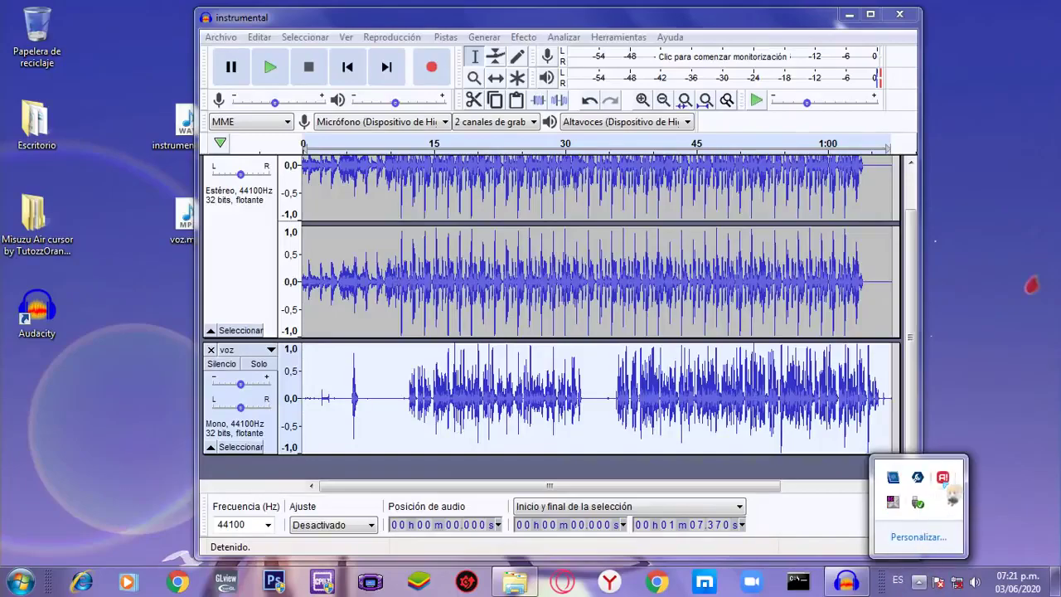
{"action": "left_click", "coordinate": [953, 496]}
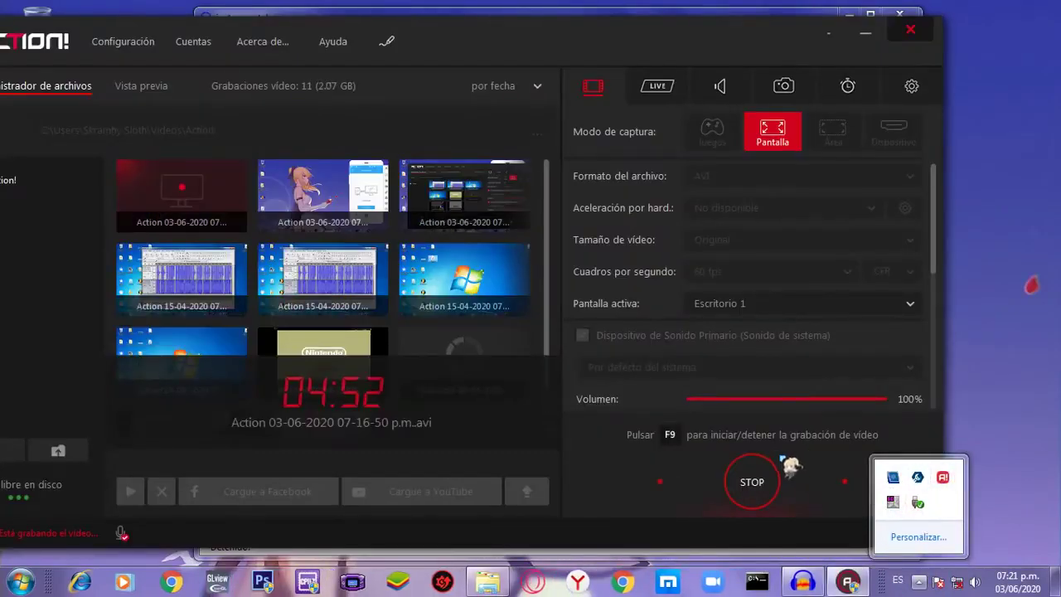